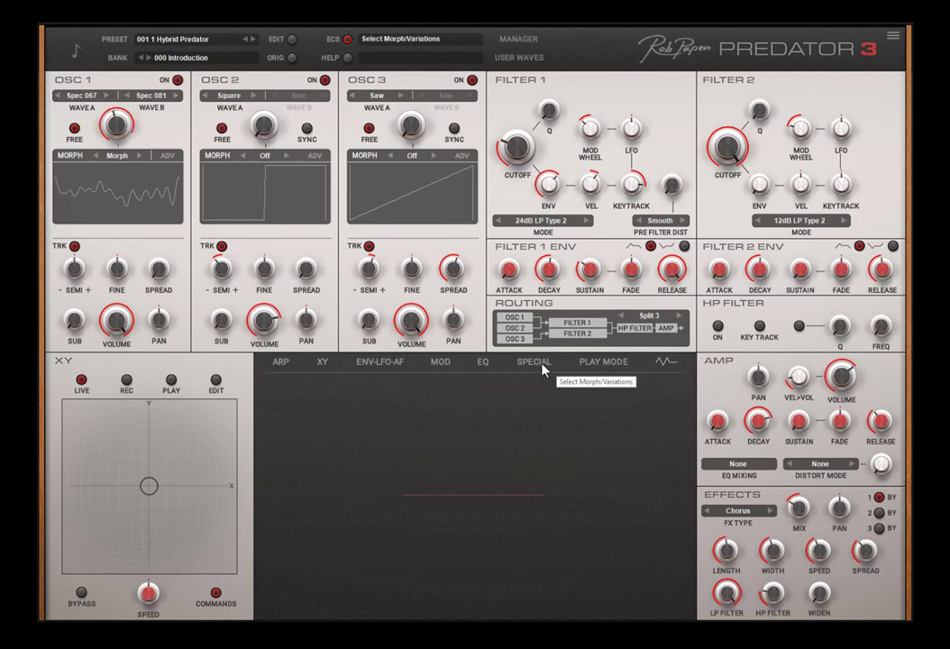
Step: Switch to the SPECIAL page to reveal the variation generator and preset morphing sections
left_click(541, 366)
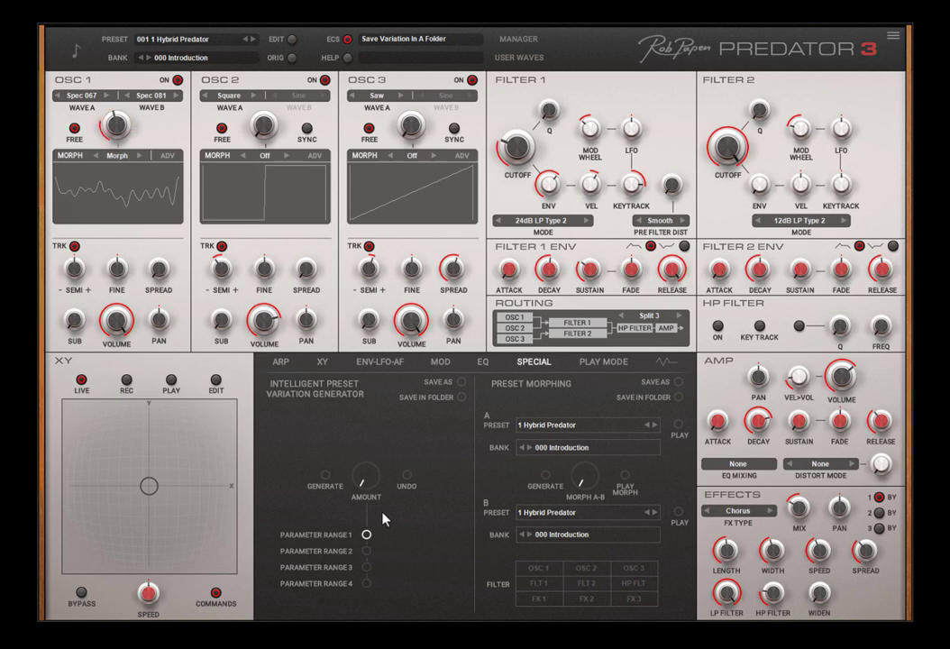
Step: Create a new bank folder named '001 Own Presets' in the Bank Manager
left_click(520, 40)
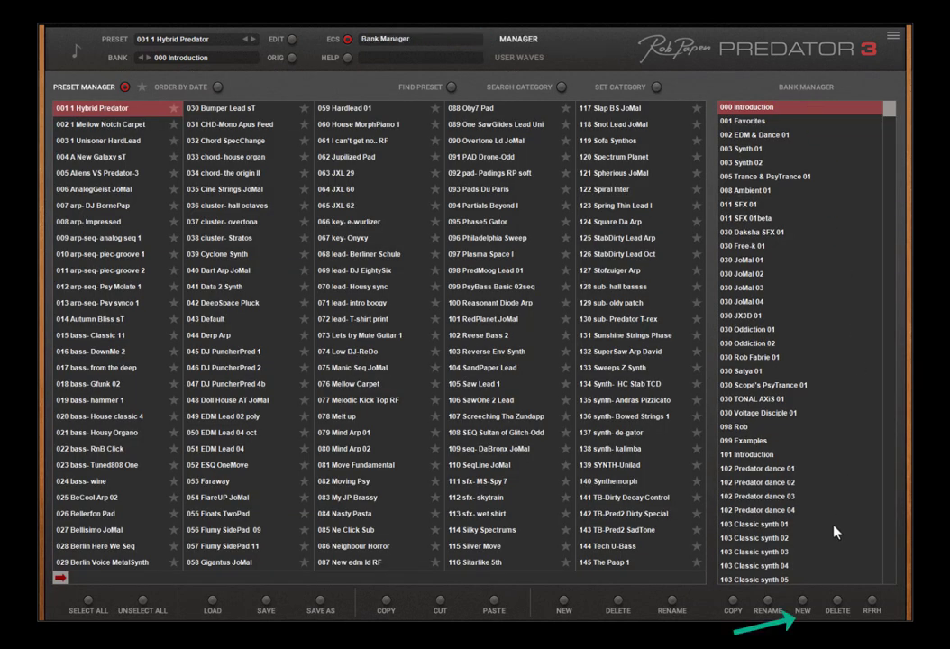
left_click(802, 601)
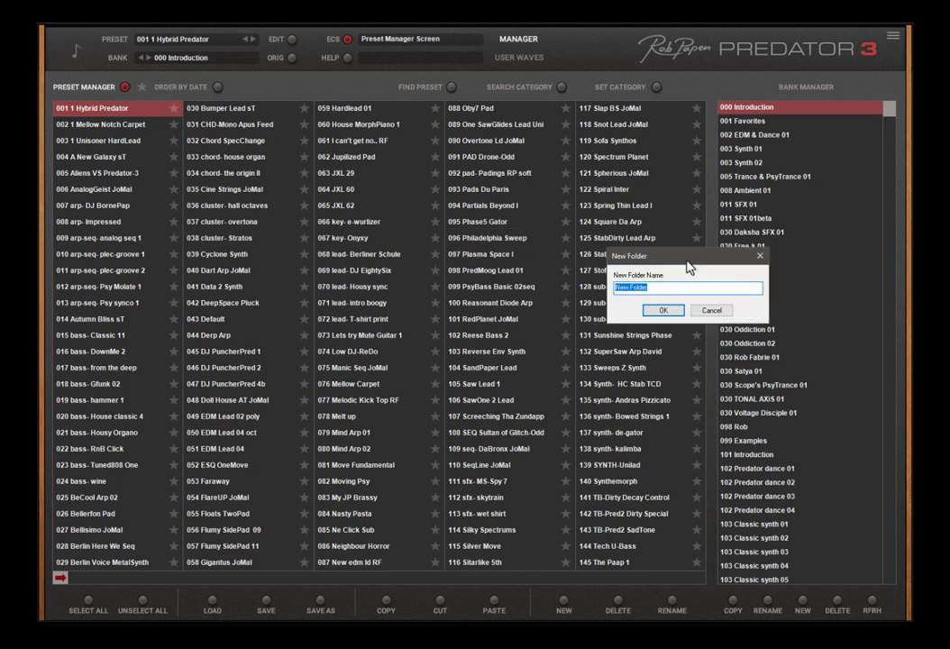
type("001 Own Presets")
left_click(663, 310)
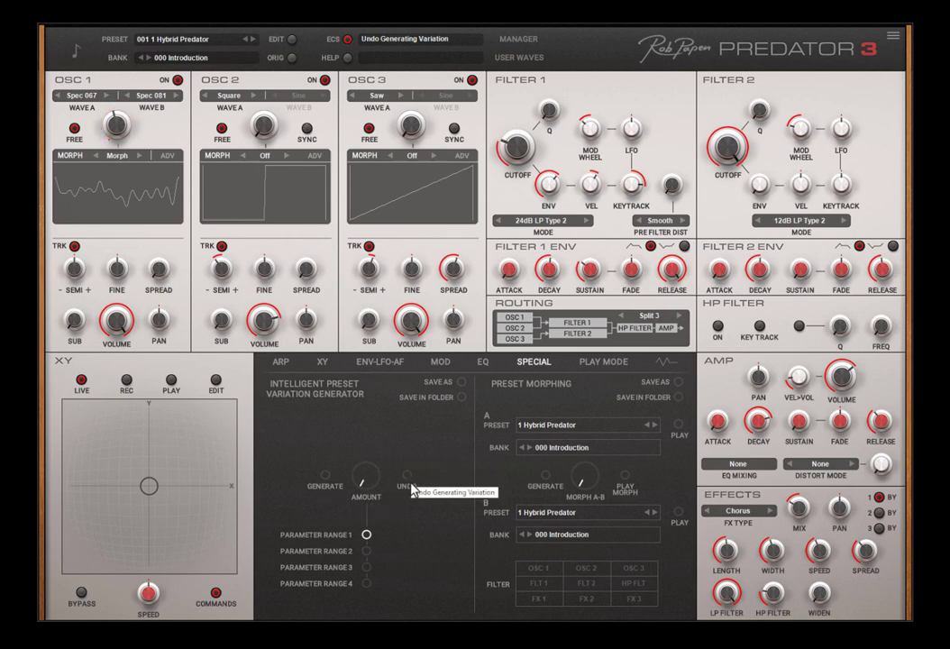
Step: Generate a Parameter Range 1 variation of Hybrid Predator at 48 % amount
left_click(366, 566)
left_click(366, 583)
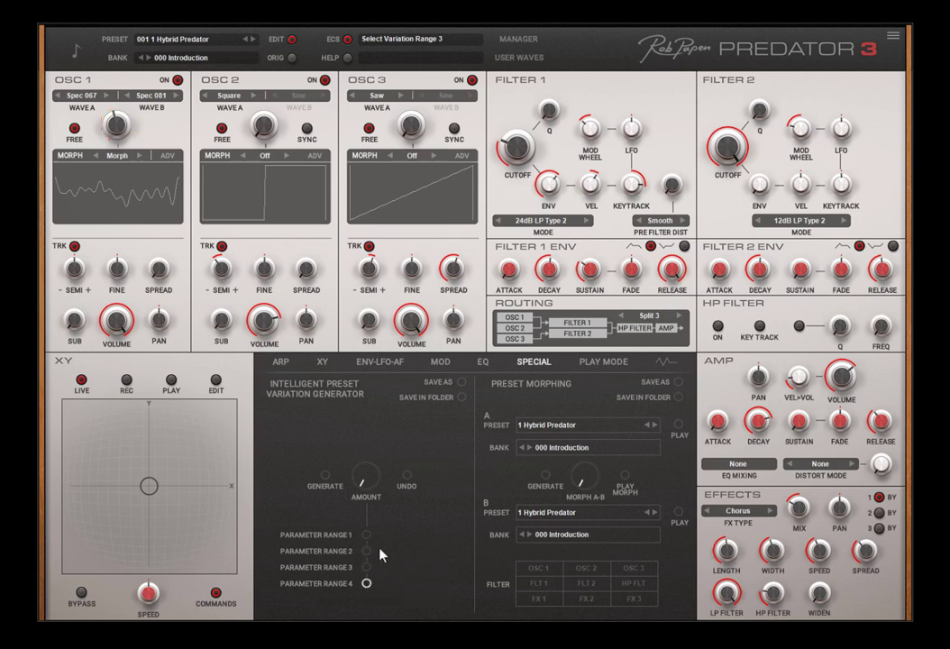
left_click(367, 535)
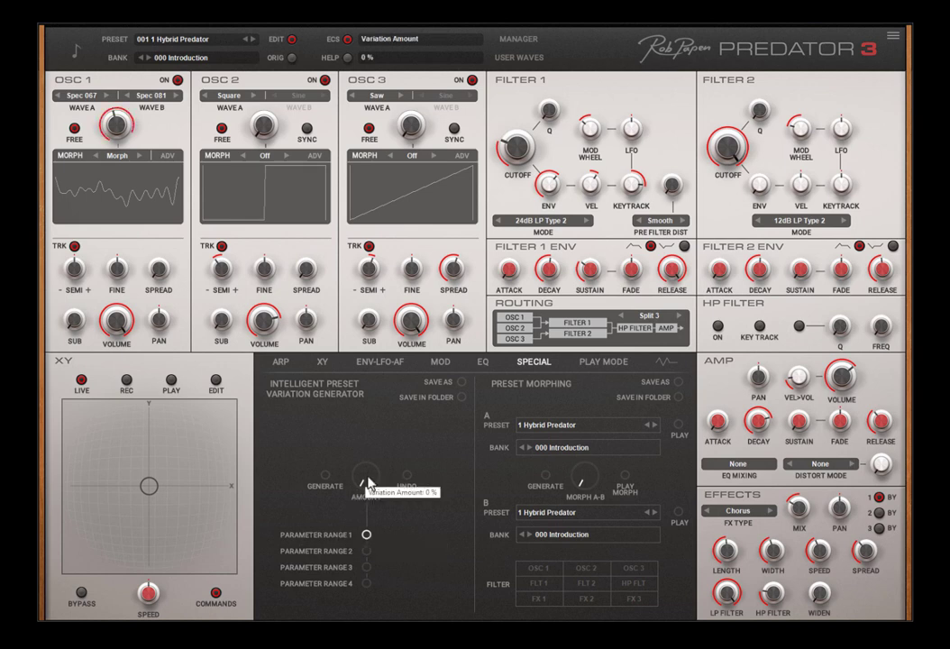
mouse_move(368, 483)
left_mouse_down()
mouse_move(373, 428)
mouse_move(369, 464)
left_mouse_up()
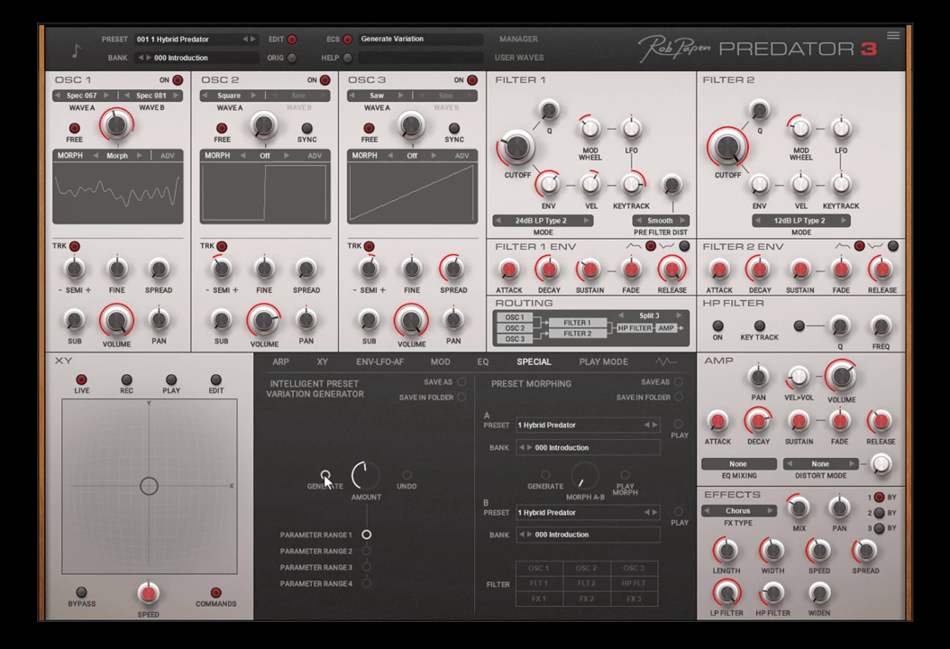
left_click(326, 478)
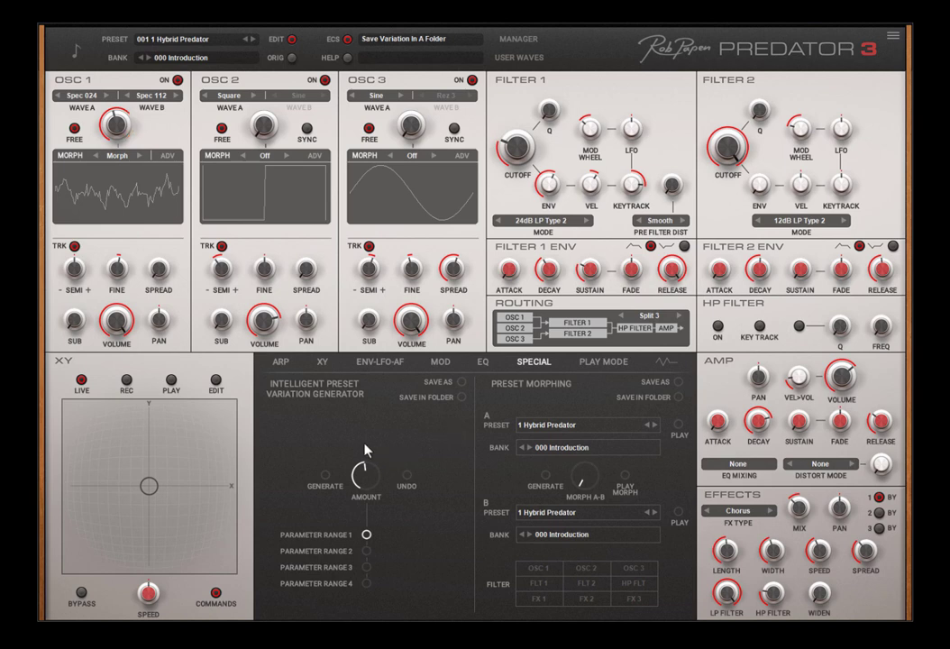
Step: Undo the earlier variation, generate another, and undo that one too
left_click(406, 479)
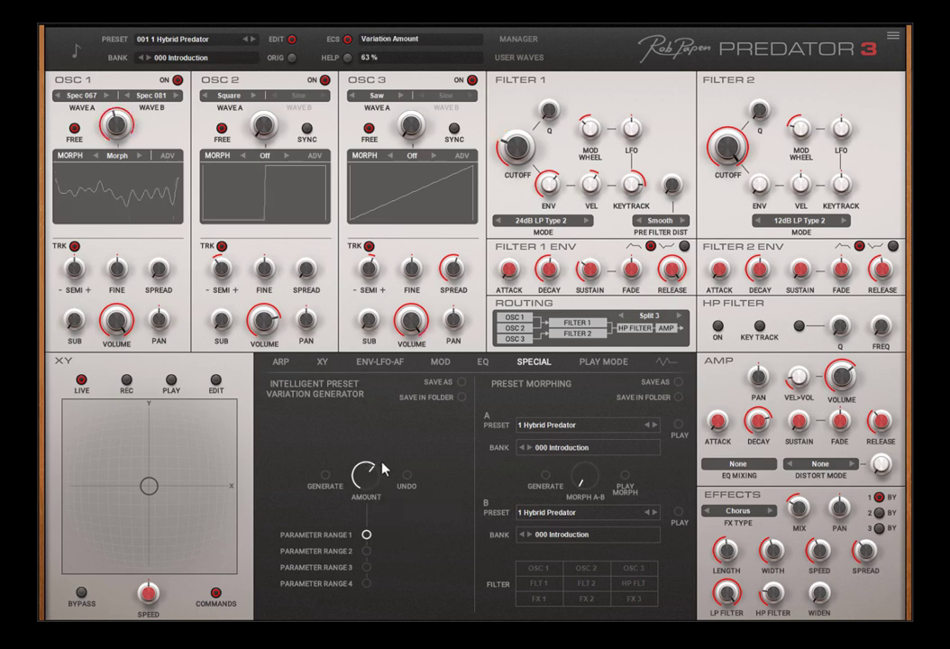
left_click(324, 475)
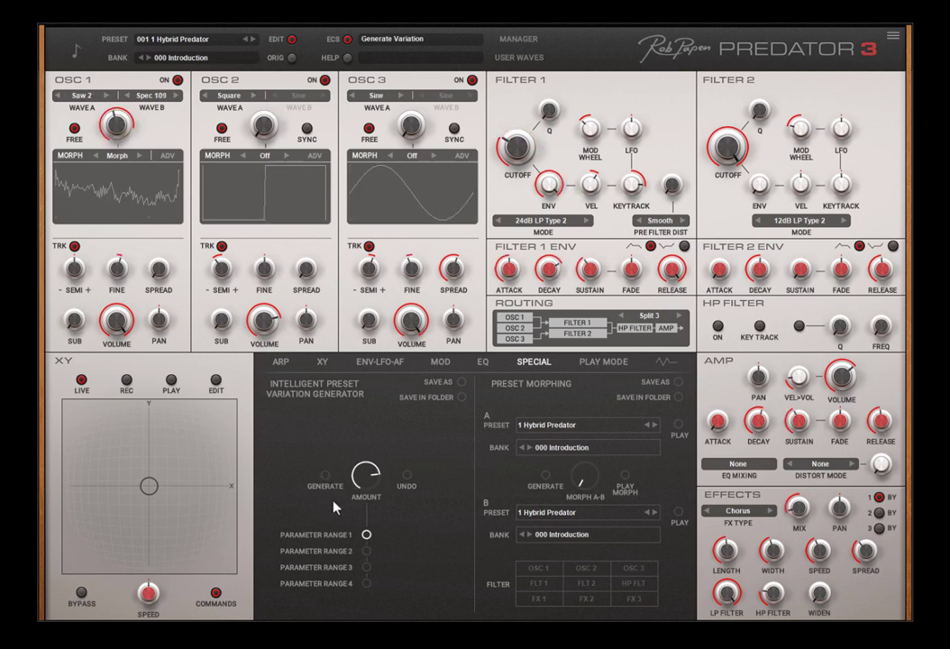
left_click(407, 478)
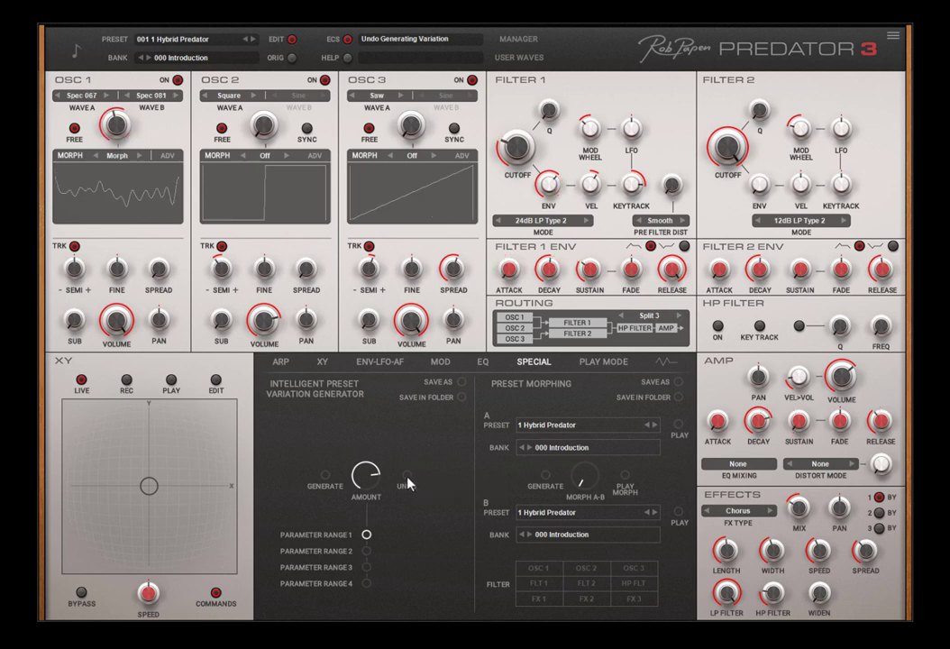
Step: Generate a Parameter Range 3 variation with the amount lowered to about half
left_click(367, 550)
left_click(367, 567)
left_click_drag(379, 485, 374, 536)
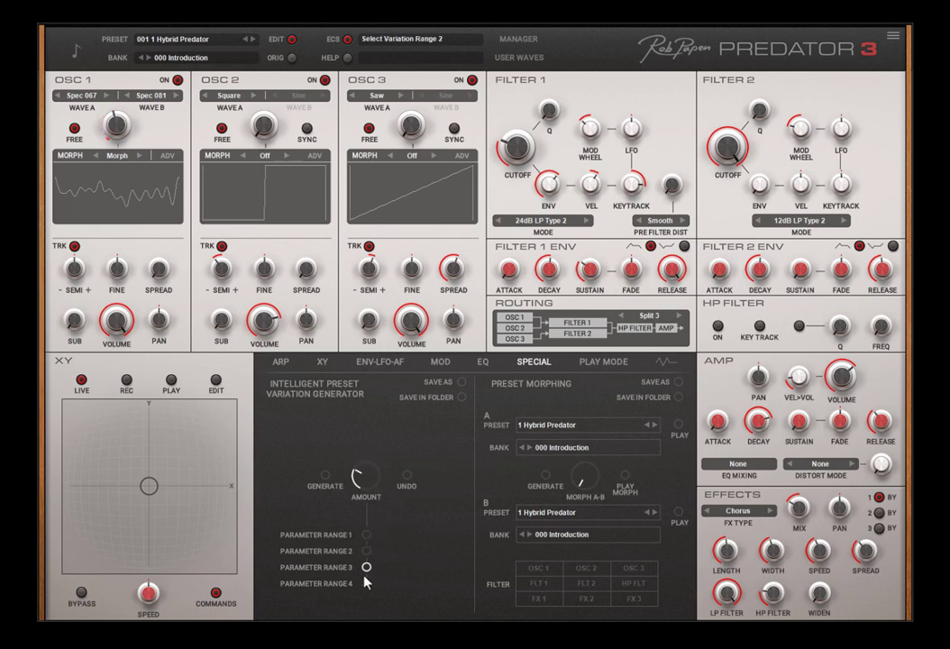
left_click(327, 475)
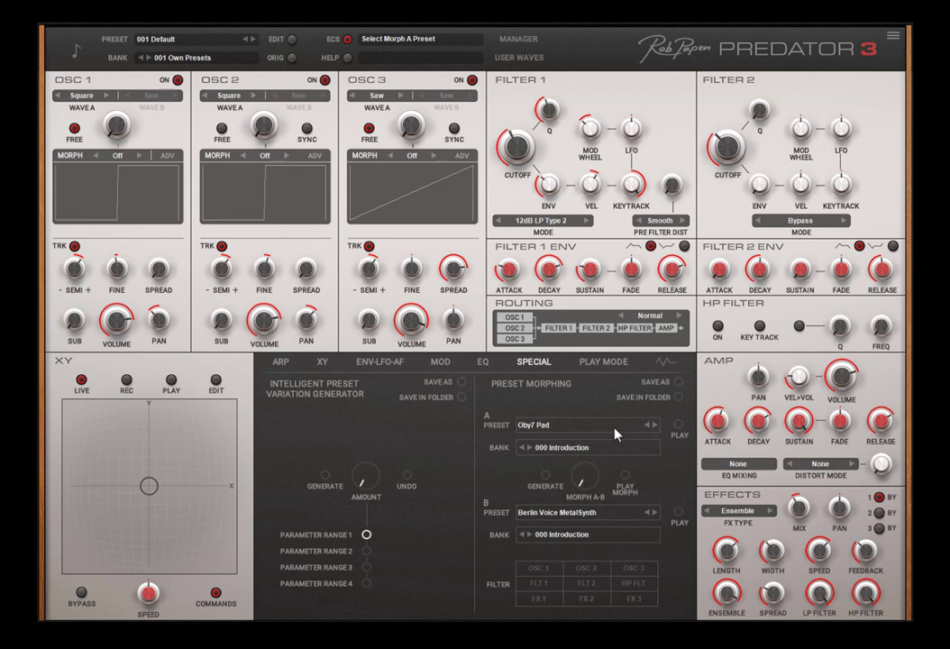
Step: Preview morph source A (Oby7 Pad), then source B (Berlin Voice MetalSynth)
left_click(678, 427)
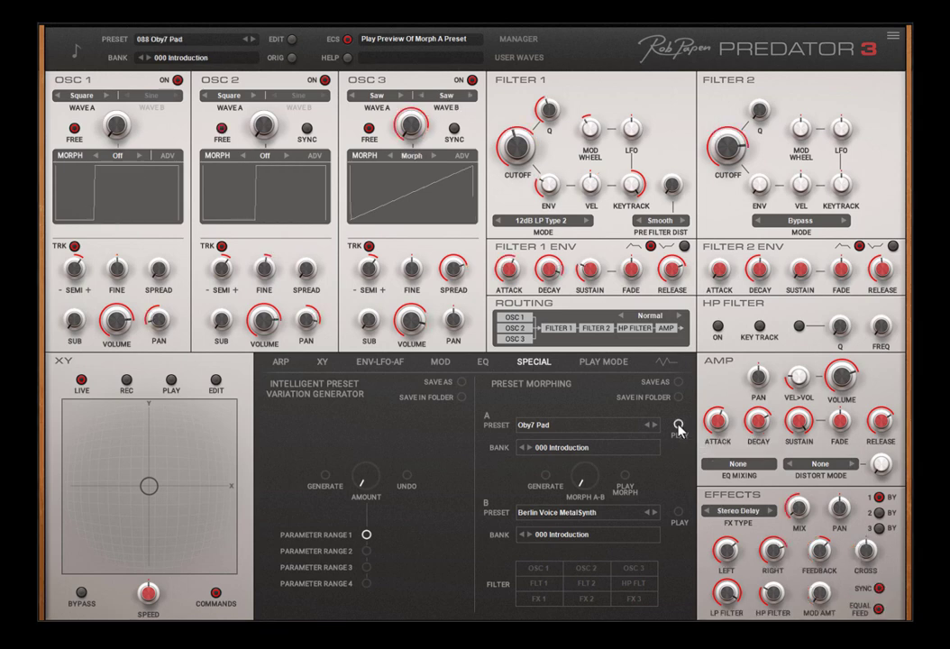
left_click(678, 428)
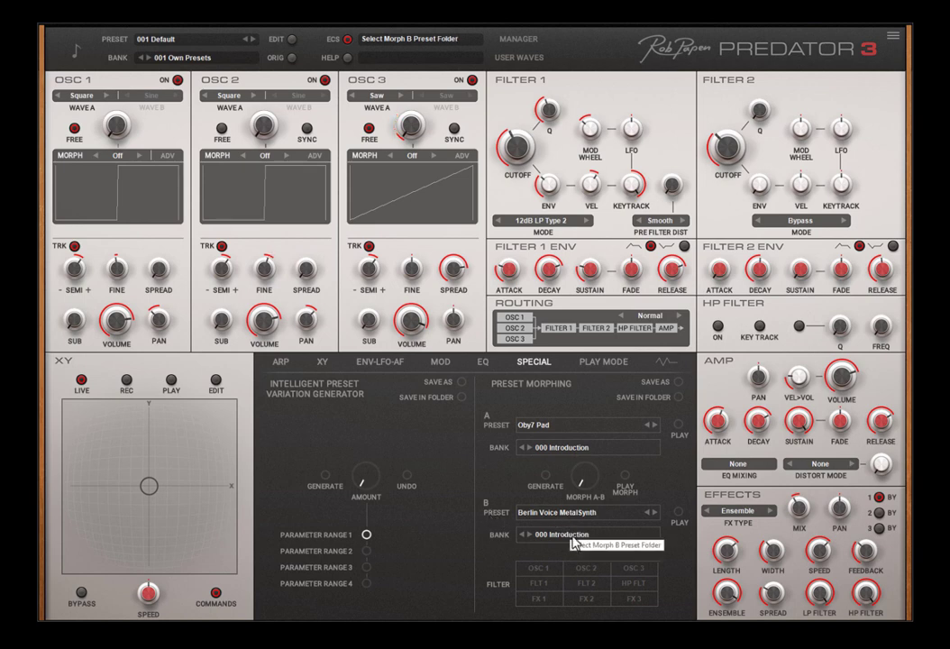
left_click(678, 515)
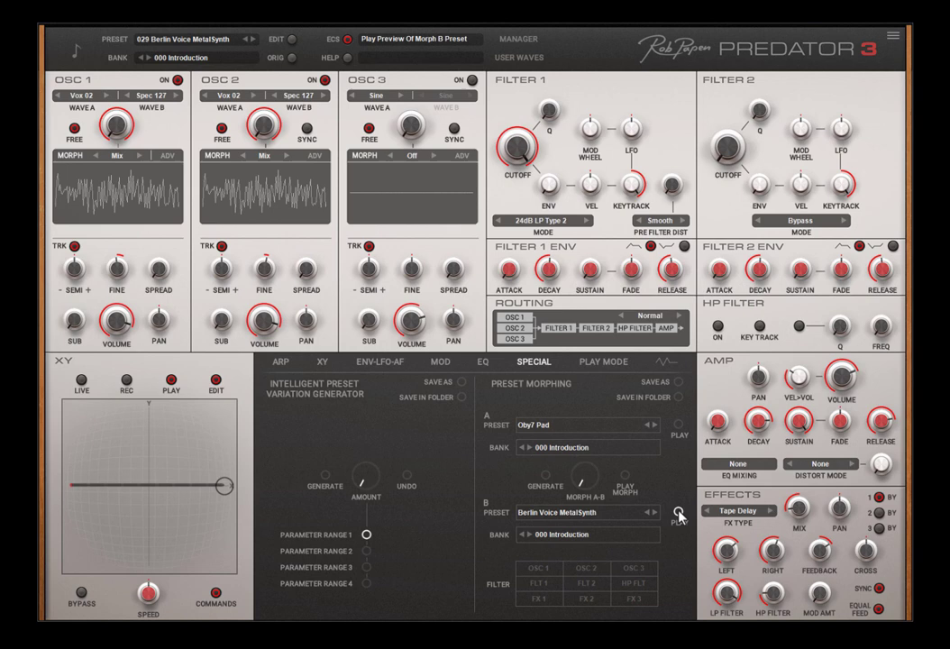
left_click(678, 516)
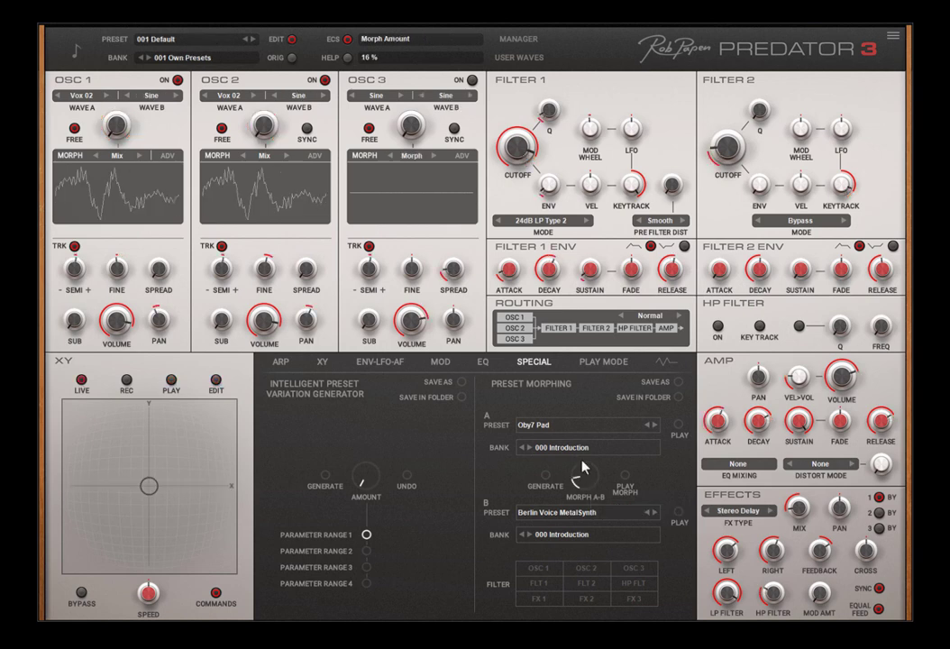
Step: Generate a 41 % morph between Oby7 Pad and Berlin Voice MetalSynth and play it
left_click_drag(584, 467, 591, 444)
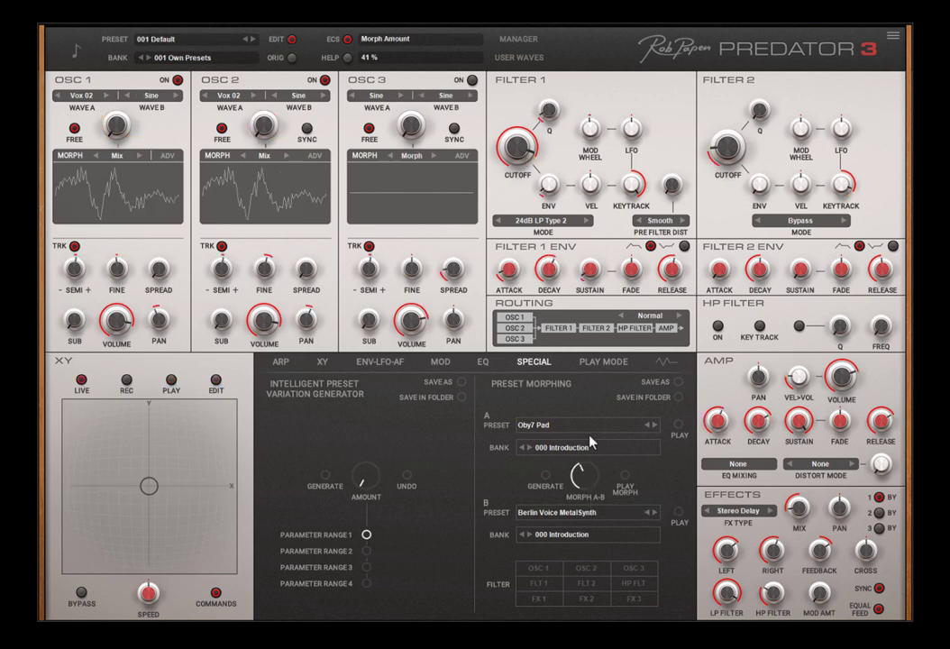
left_click(546, 483)
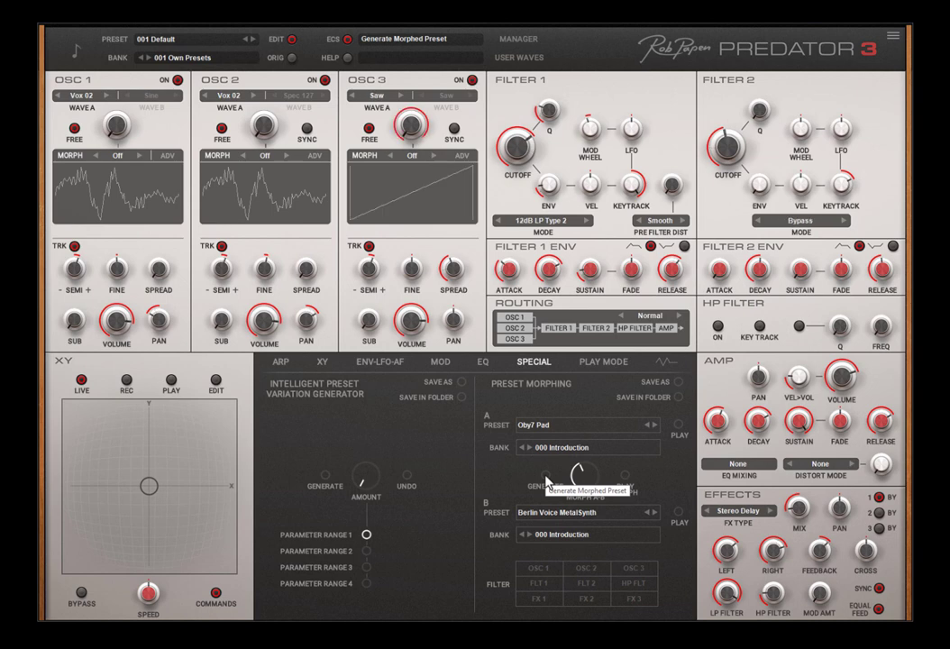
left_click(626, 478)
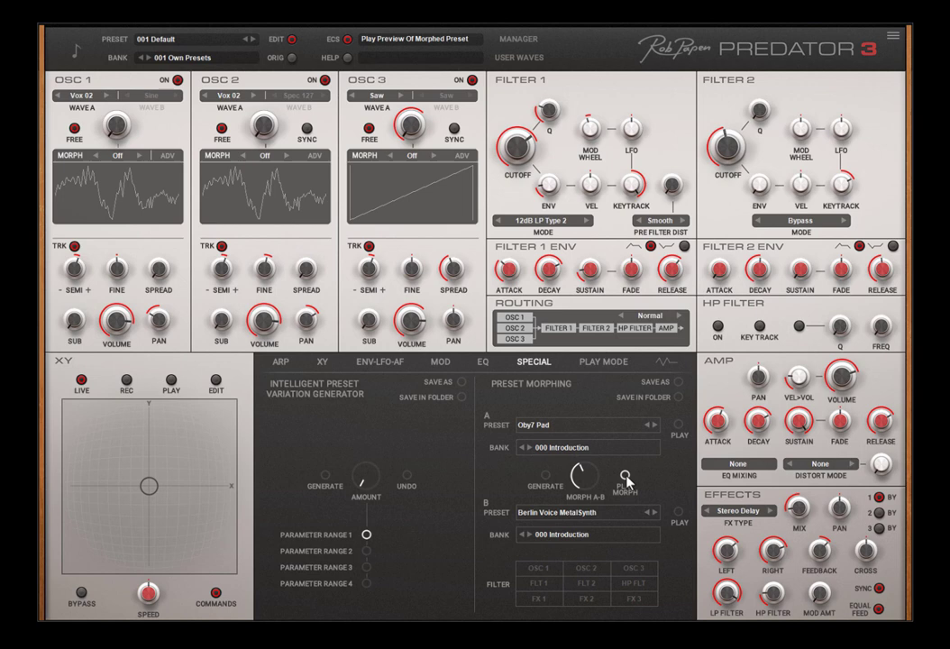
Step: Compare morph sources A and B, then replay the morphed preset
left_click(679, 425)
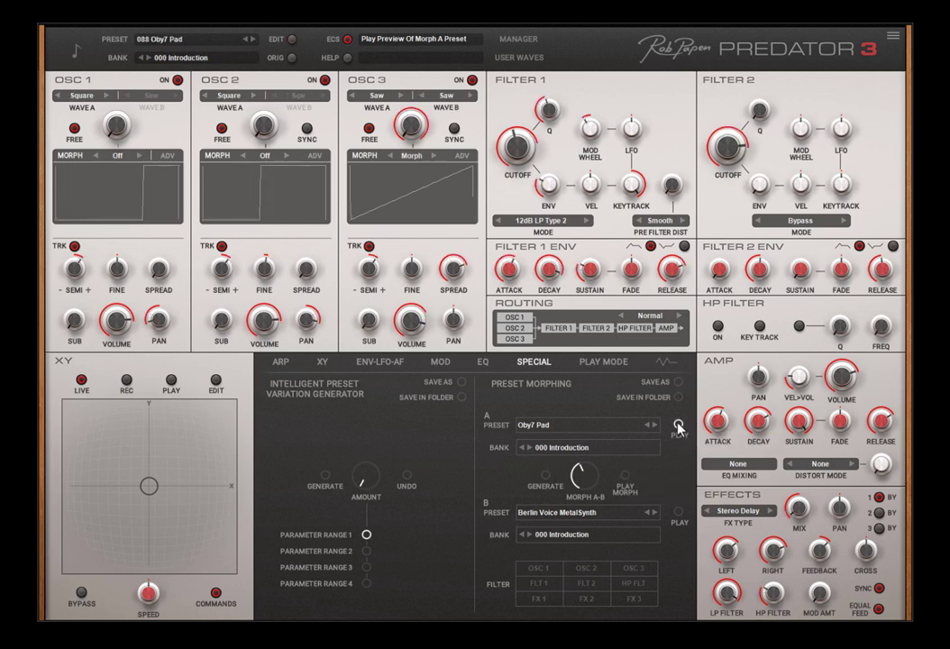
left_click(679, 513)
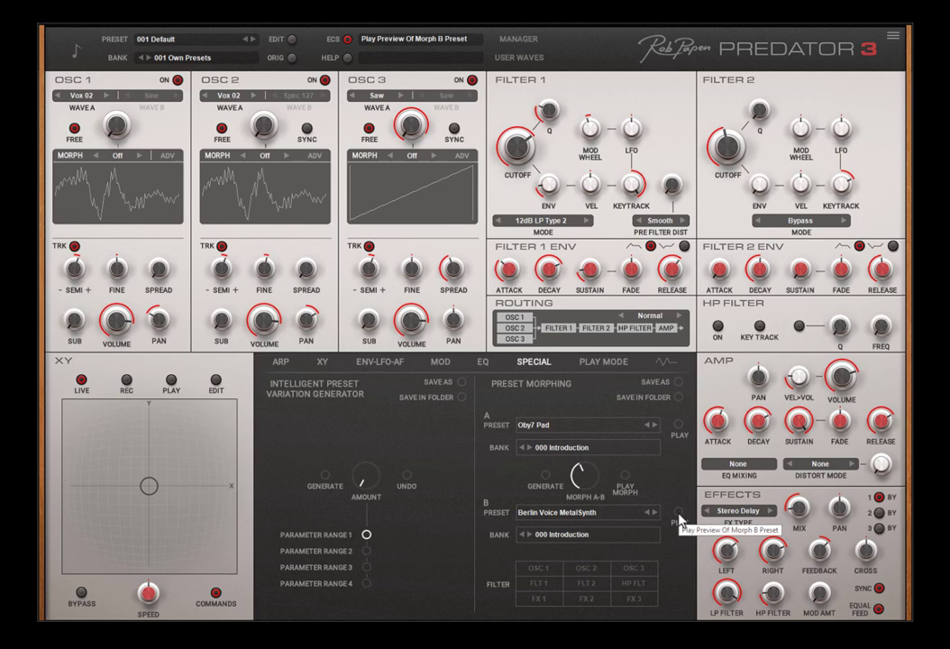
left_click(678, 520)
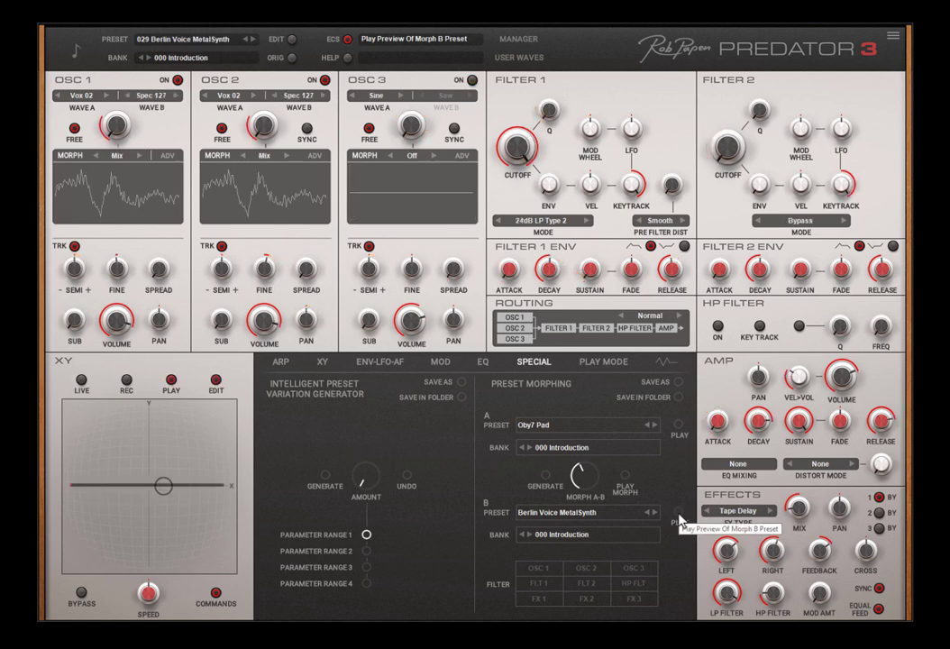
left_click(679, 520)
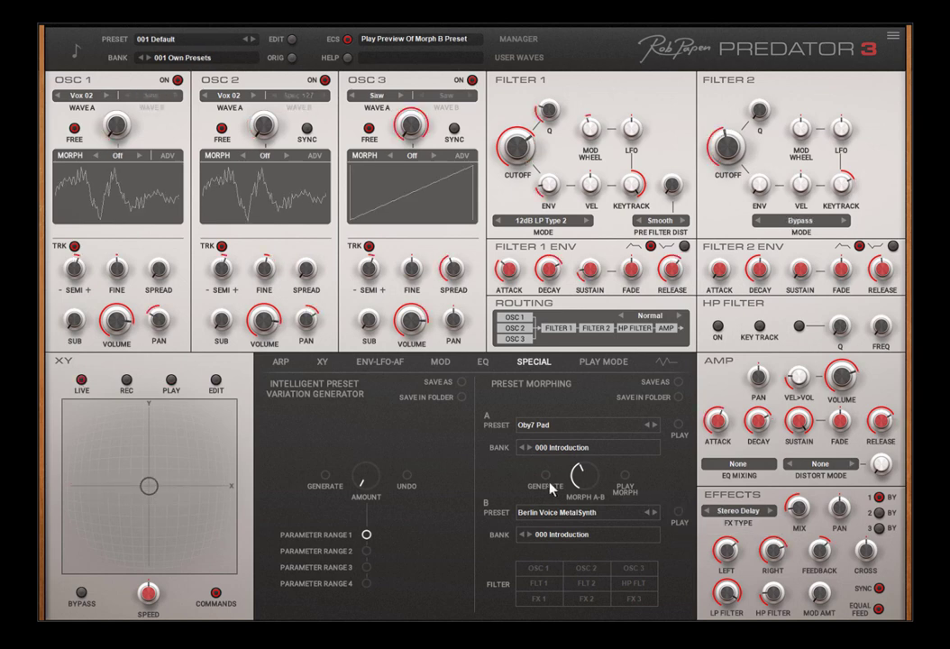
left_click(625, 476)
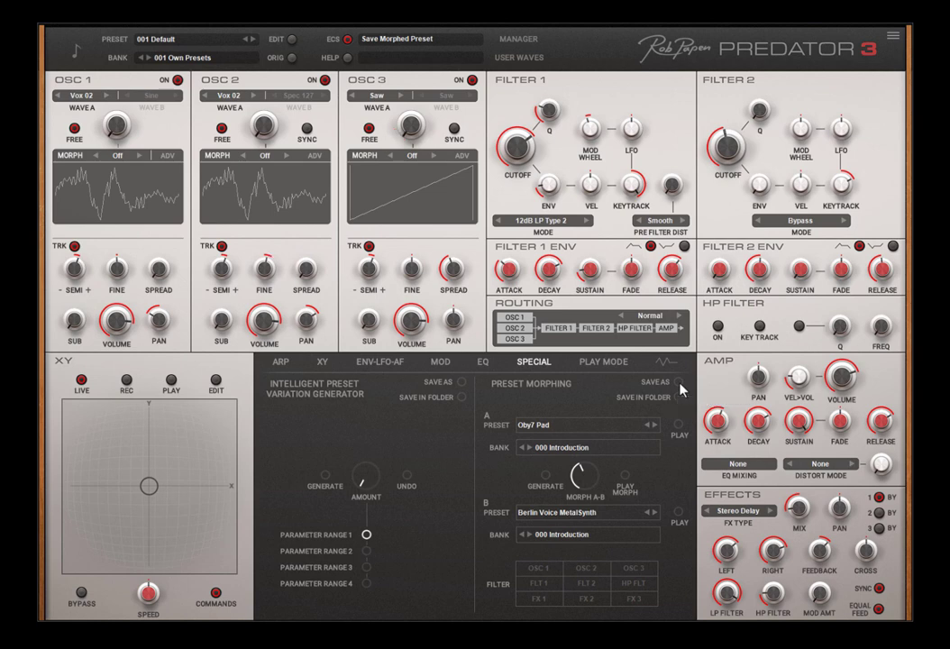
Step: Enable FLT 2 and HP FLT in the Preset Morphing filter grid
left_click(591, 587)
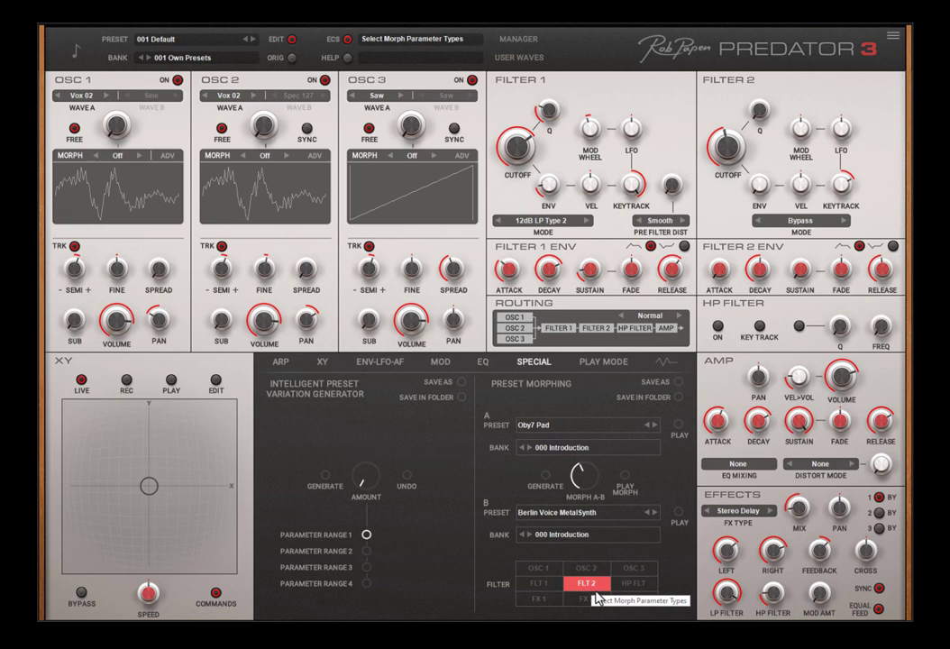
left_click(646, 584)
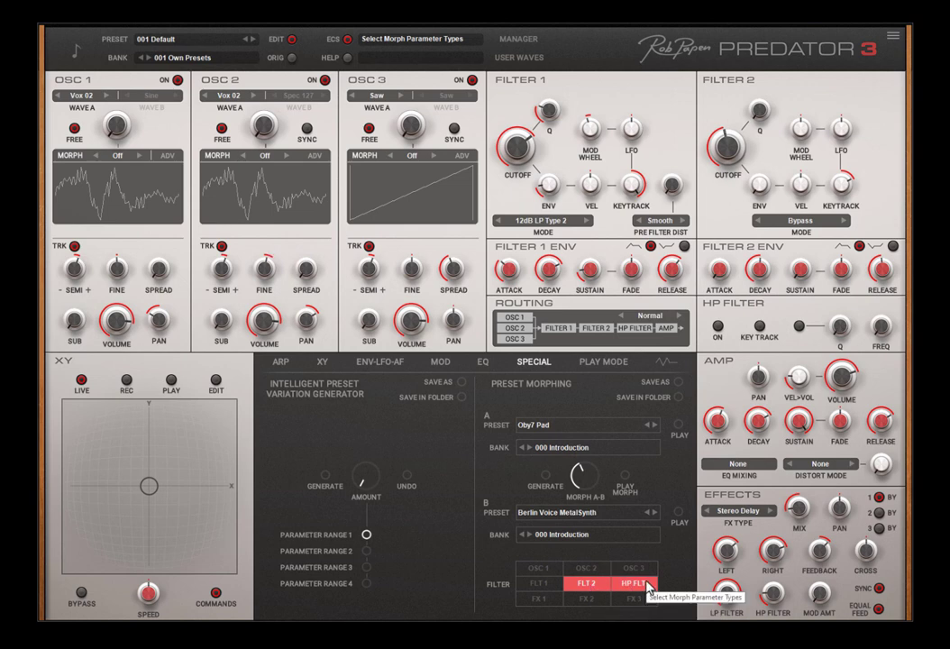